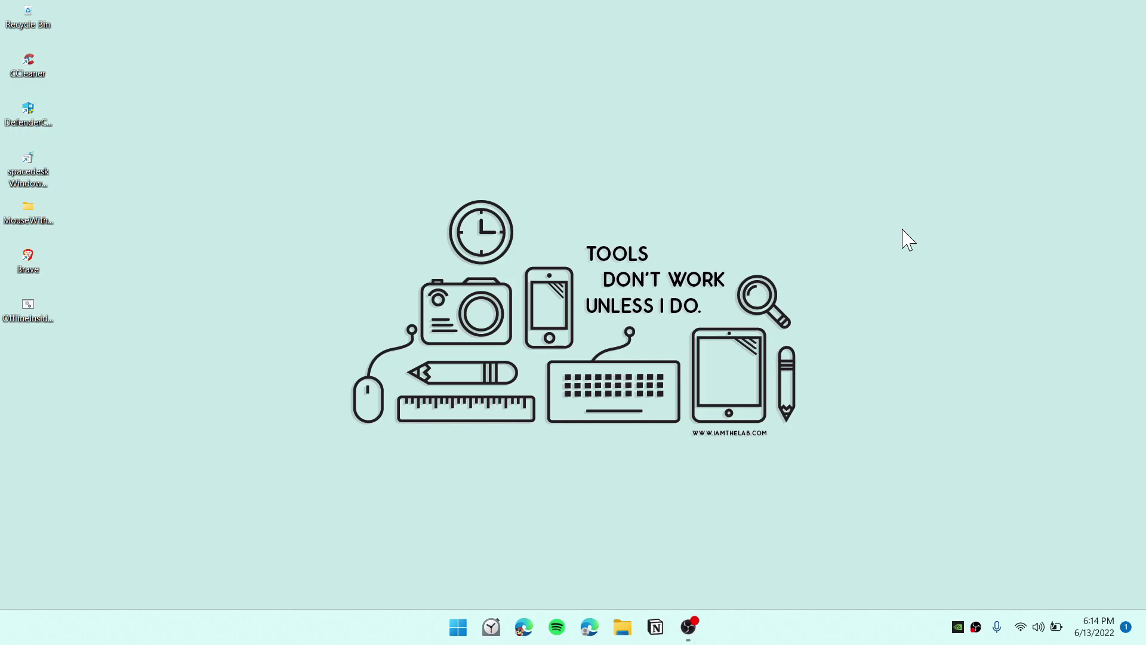
# Step: Open Microsoft Store, search 't drive' and install the T-Drive app
pyautogui.press('super')
pyautogui.write('micro')
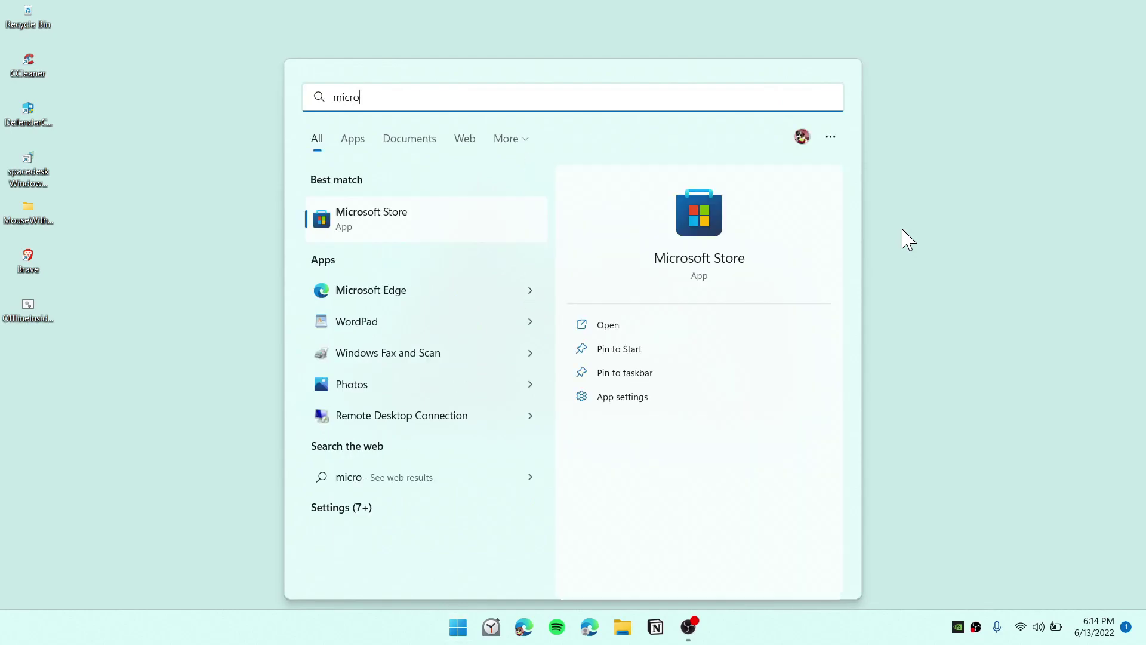
pyautogui.press('Return')
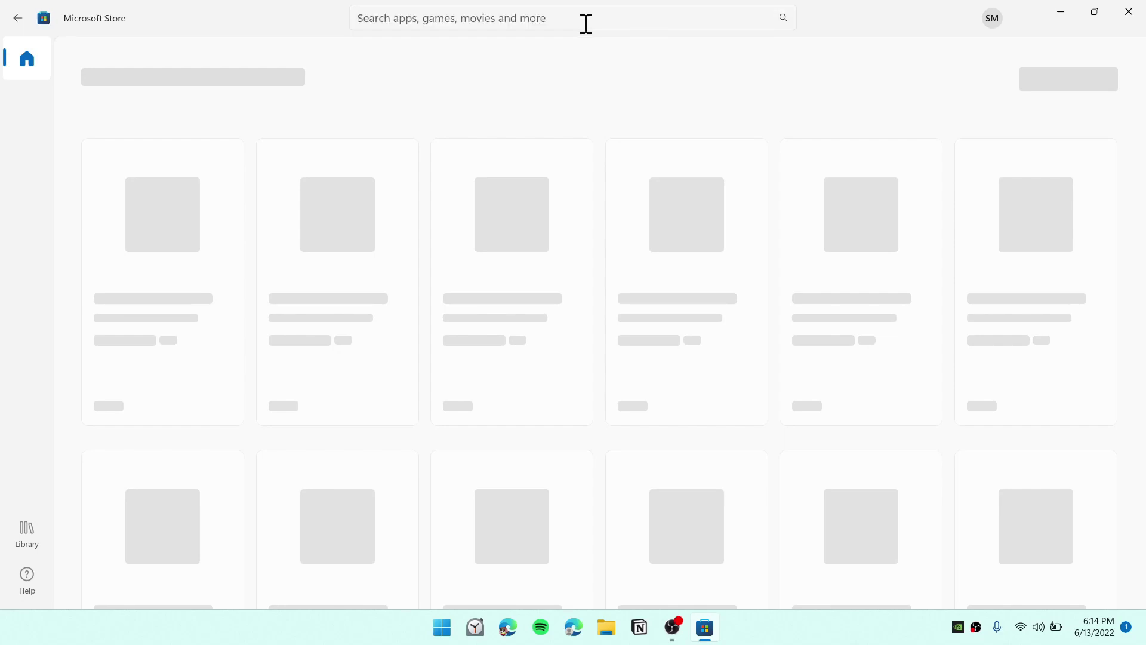
pyautogui.click(582, 18)
pyautogui.click(466, 54)
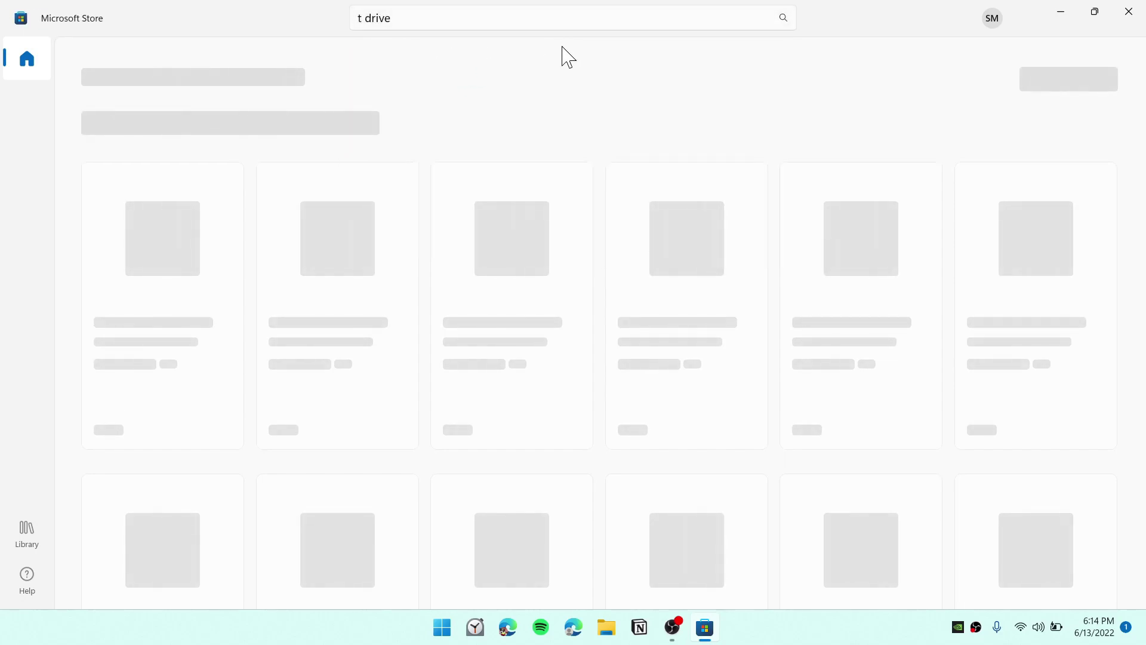
pyautogui.click(600, 20)
pyautogui.press('Return')
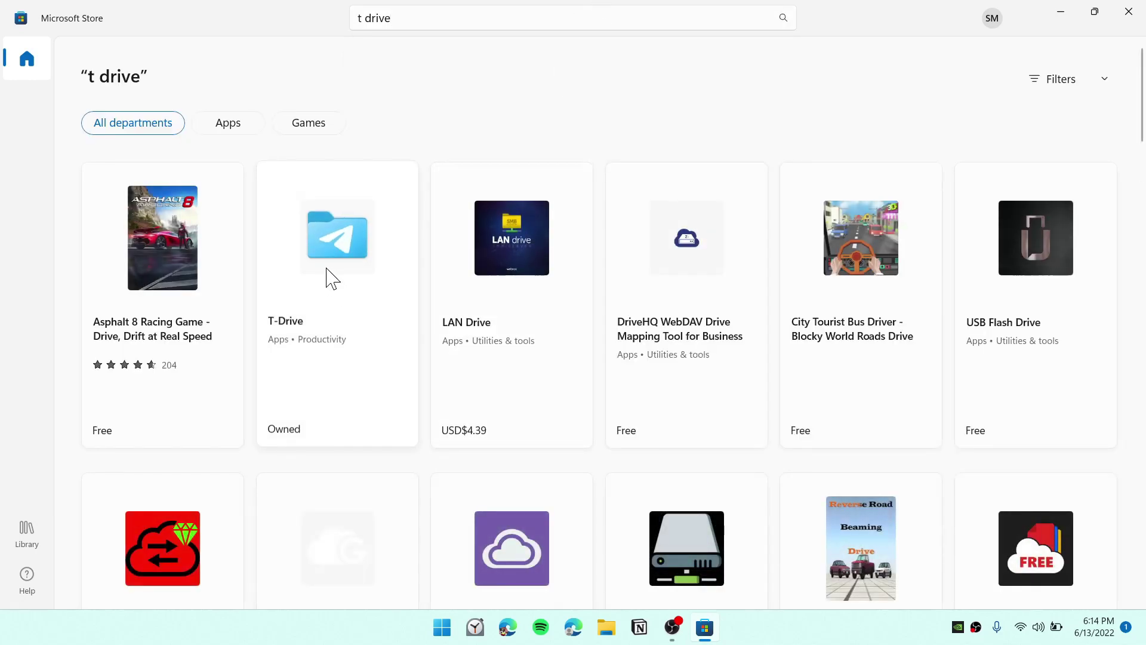
pyautogui.click(358, 243)
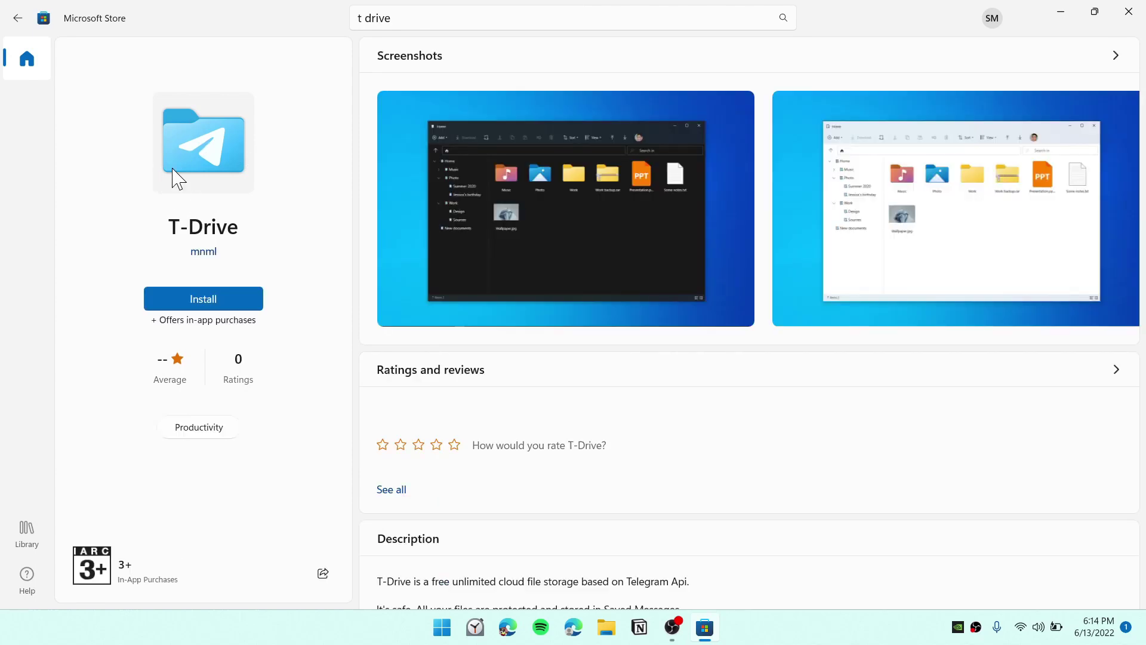
pyautogui.click(233, 299)
pyautogui.scroll(-1, 439, 451)
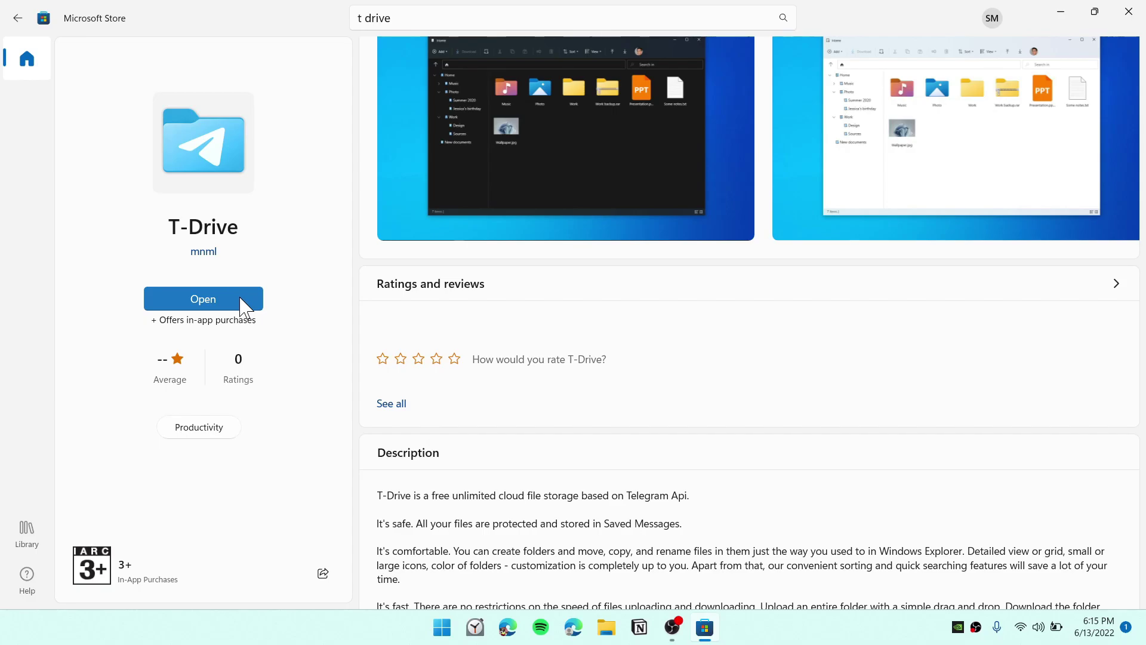
# Step: Launch T-Drive from the Store, move its window right and dismiss the developer message
pyautogui.click(247, 305)
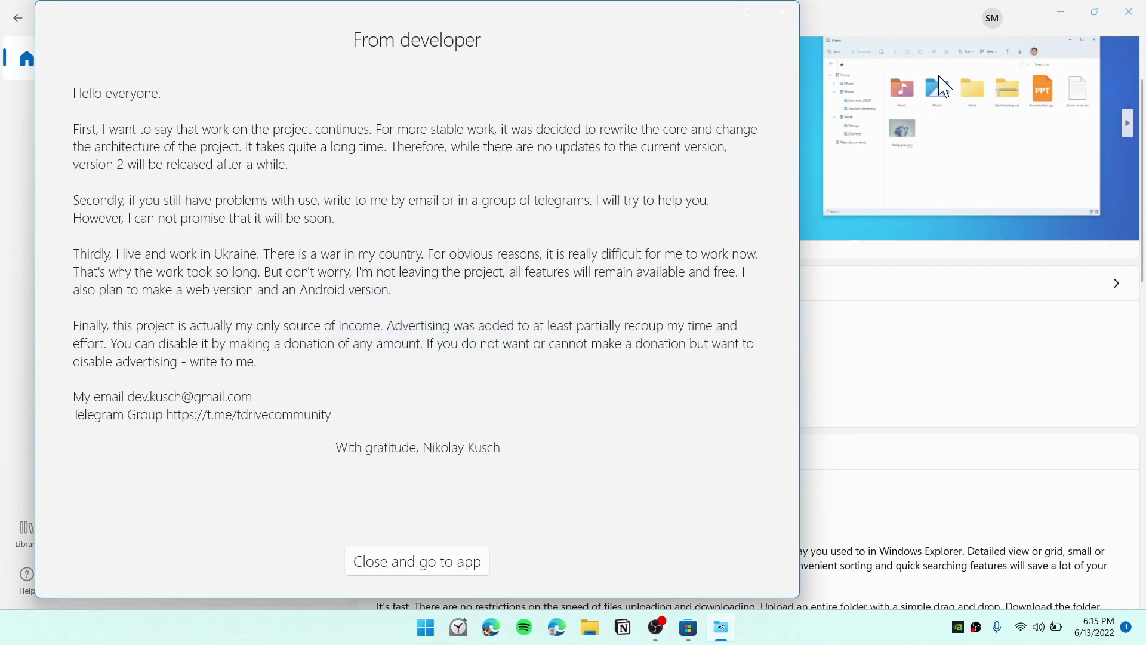
pyautogui.moveTo(456, 42)
pyautogui.mouseDown()
pyautogui.moveTo(656, 41)
pyautogui.moveTo(640, 42)
pyautogui.mouseUp()
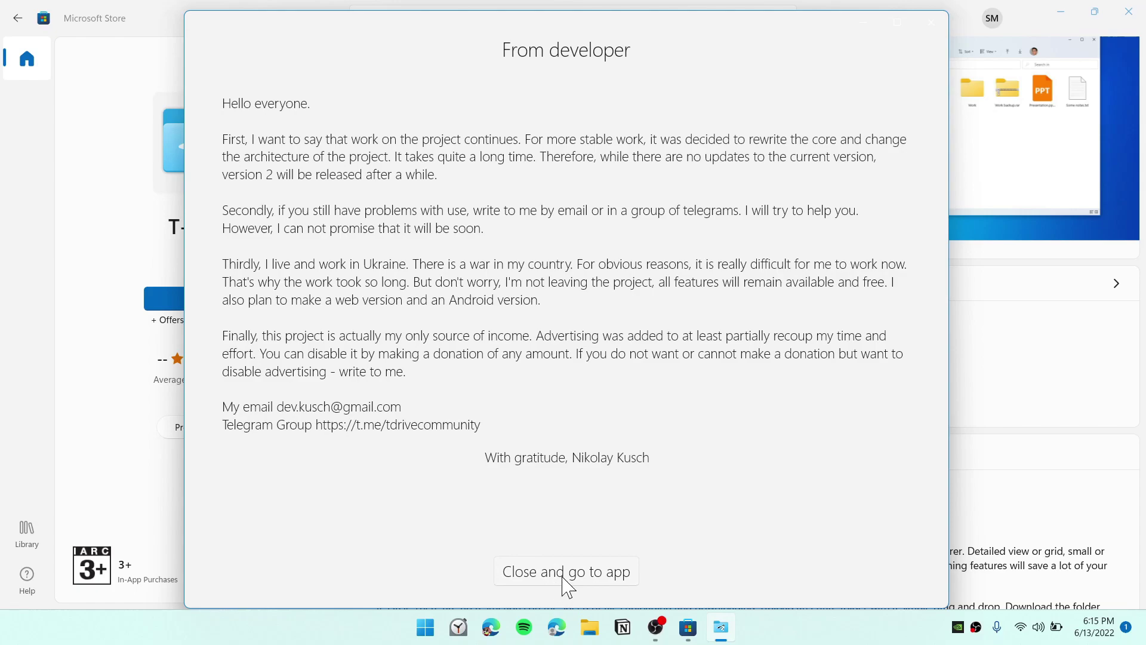
pyautogui.click(567, 578)
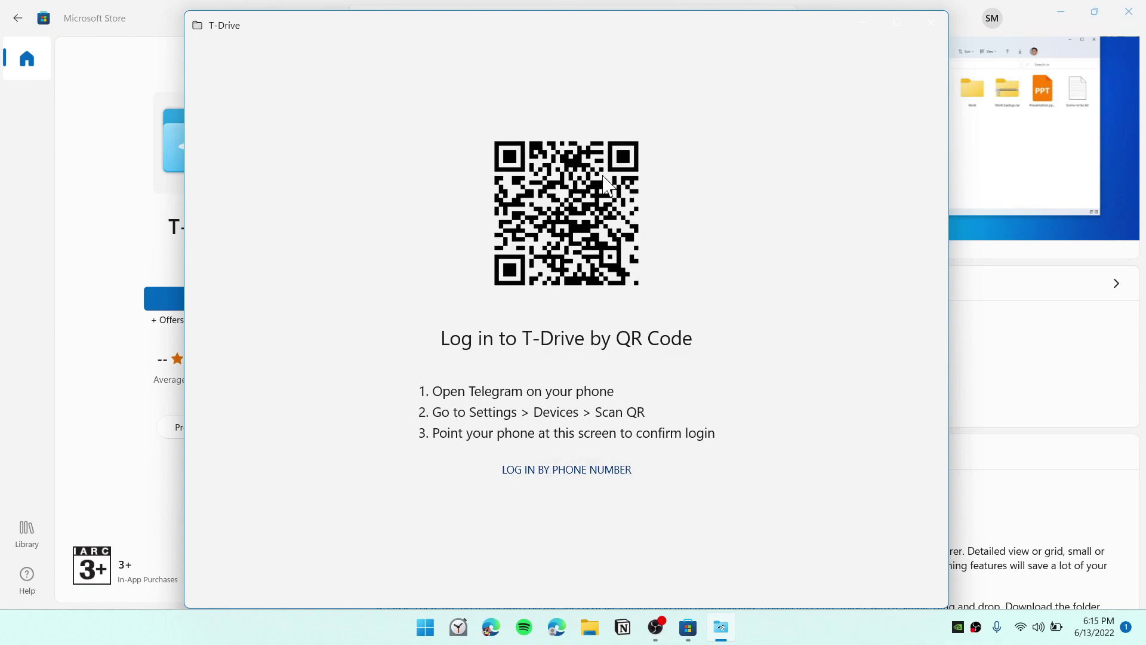
# Step: Log in to Telegram by phone number, entering the number and two-step password
pyautogui.click(574, 469)
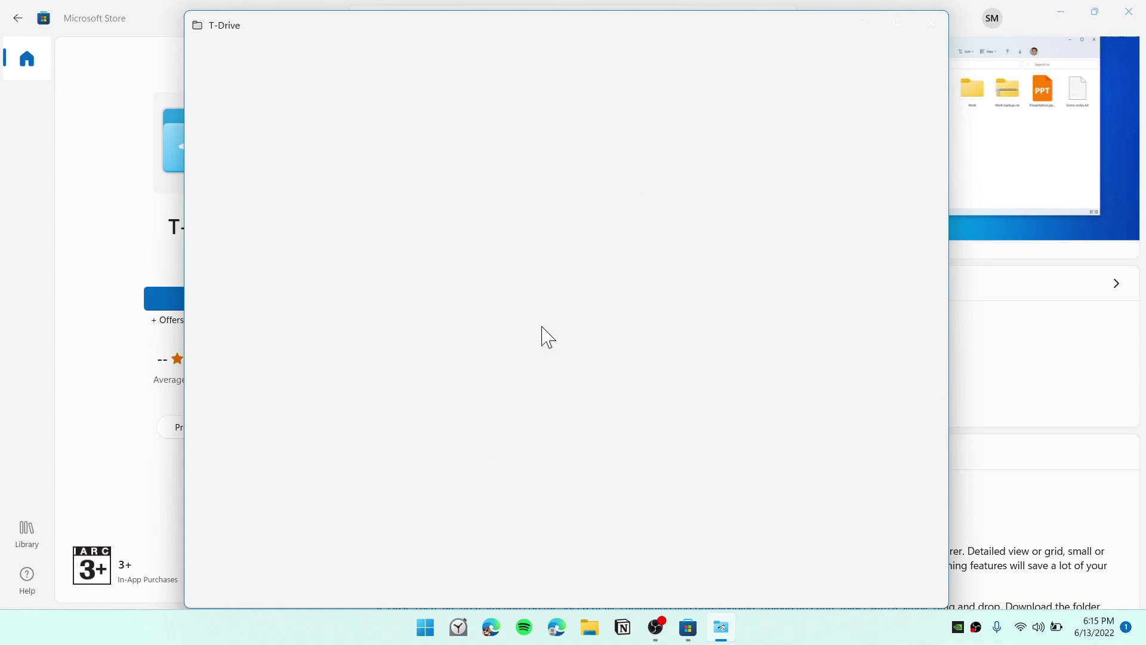
pyautogui.click(565, 340)
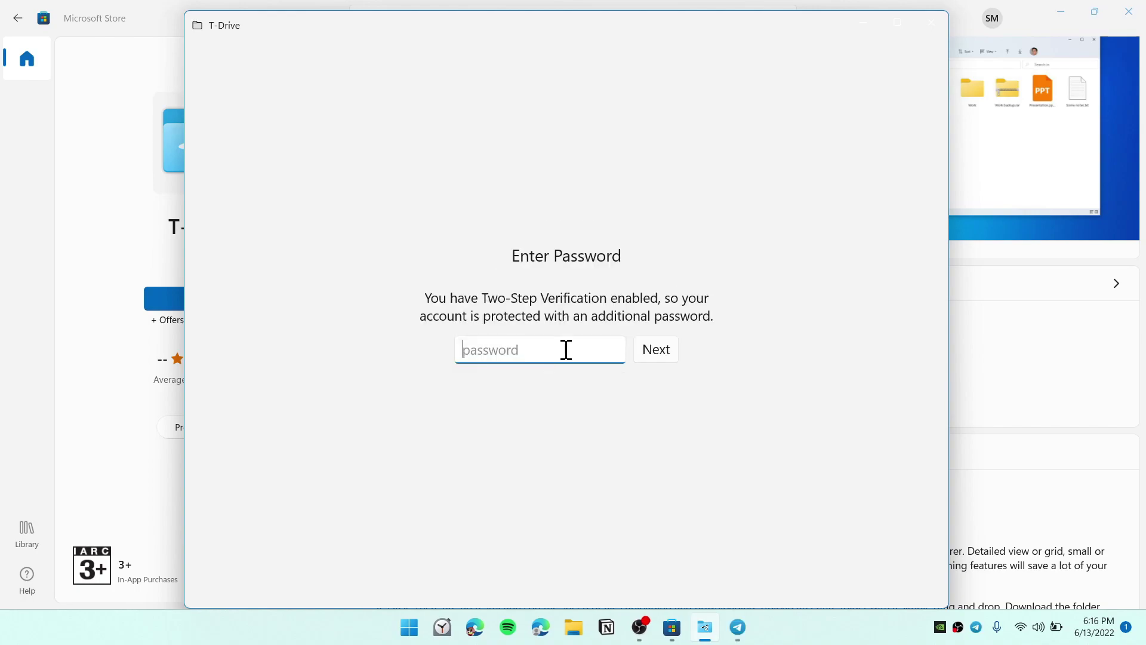
pyautogui.write('a')
pyautogui.click(676, 354)
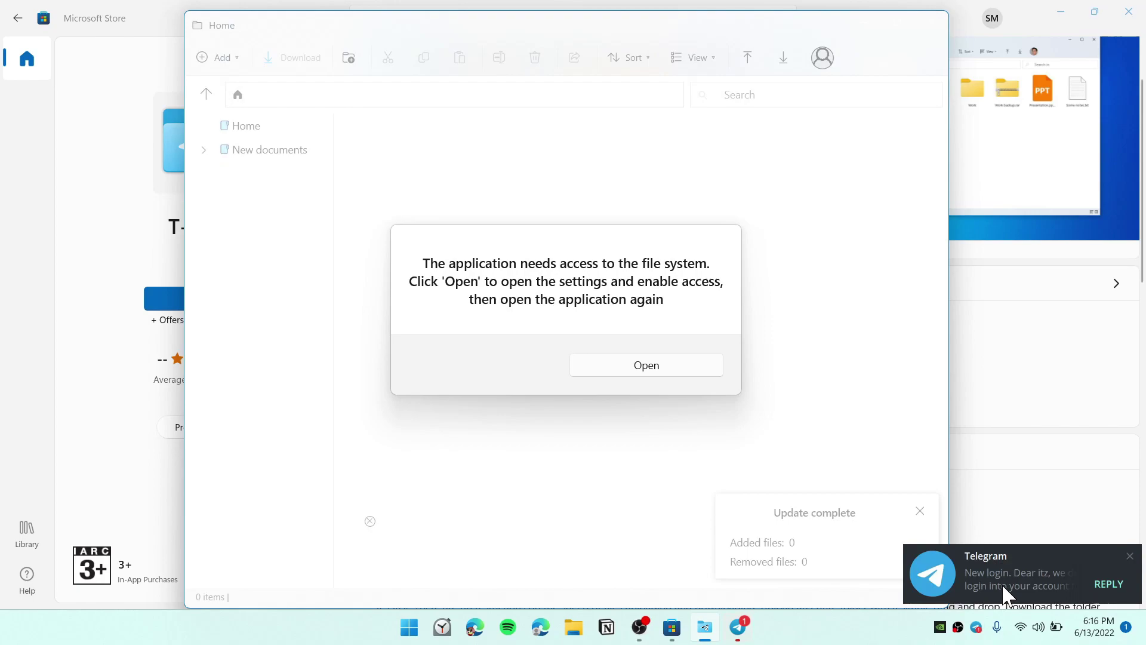
# Step: Turn on T-Drive's File system permission in Windows Settings and close Settings
pyautogui.click(671, 375)
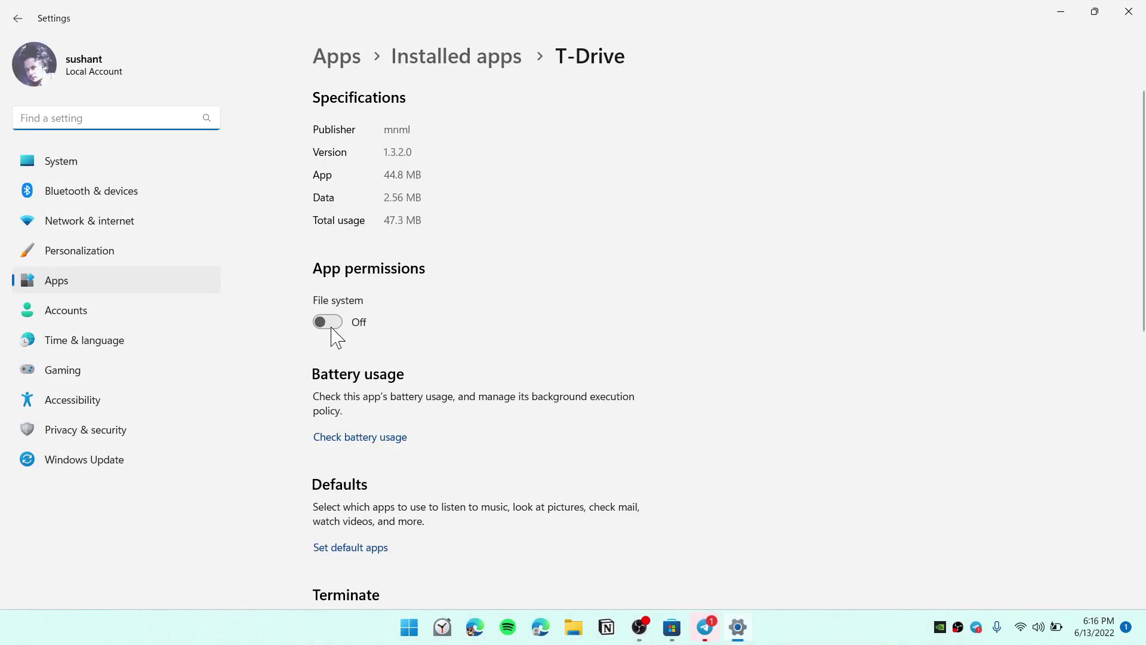
pyautogui.click(332, 322)
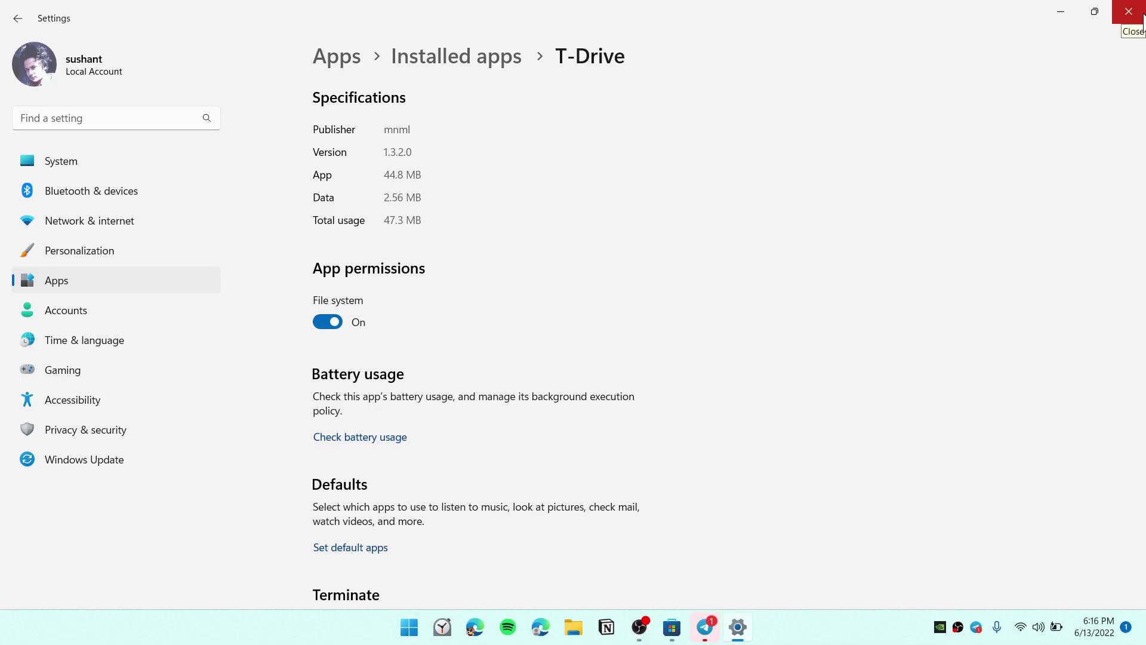
pyautogui.click(1130, 11)
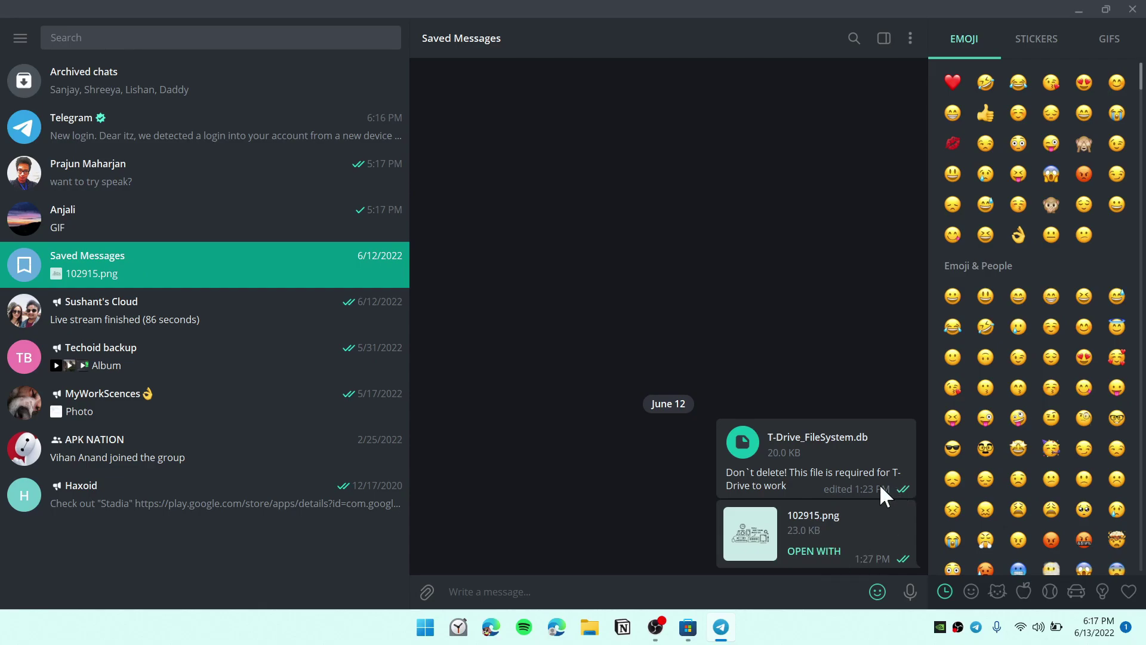
# Step: Relaunch T-Drive from the Store and click through the quick tour's tips
pyautogui.click(1084, 11)
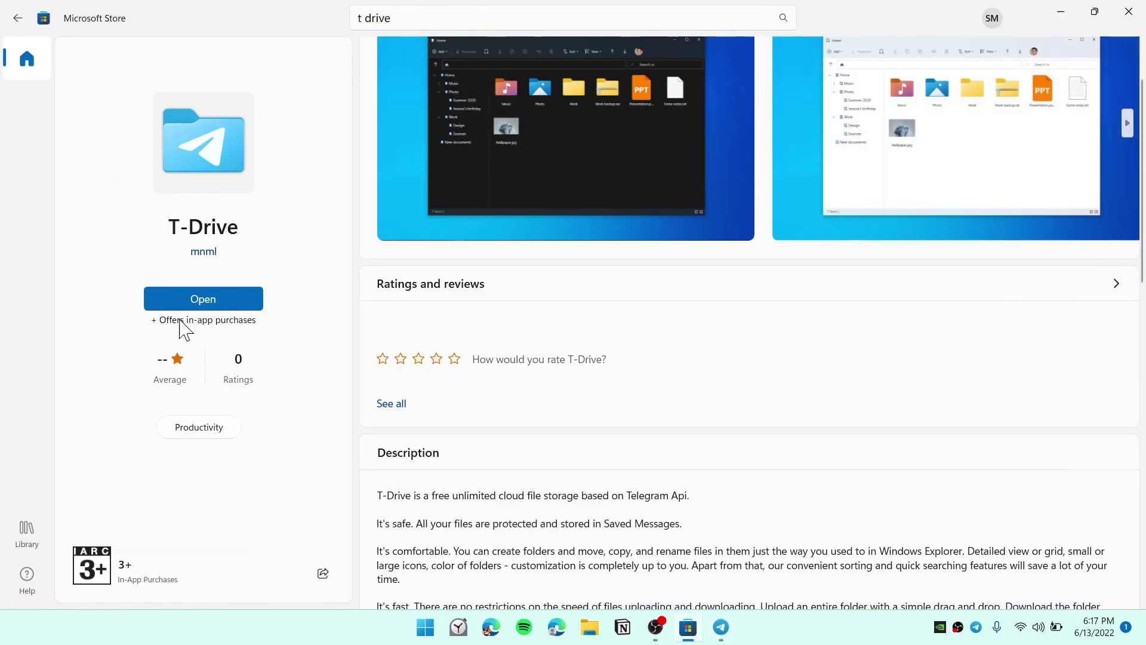
pyautogui.click(203, 298)
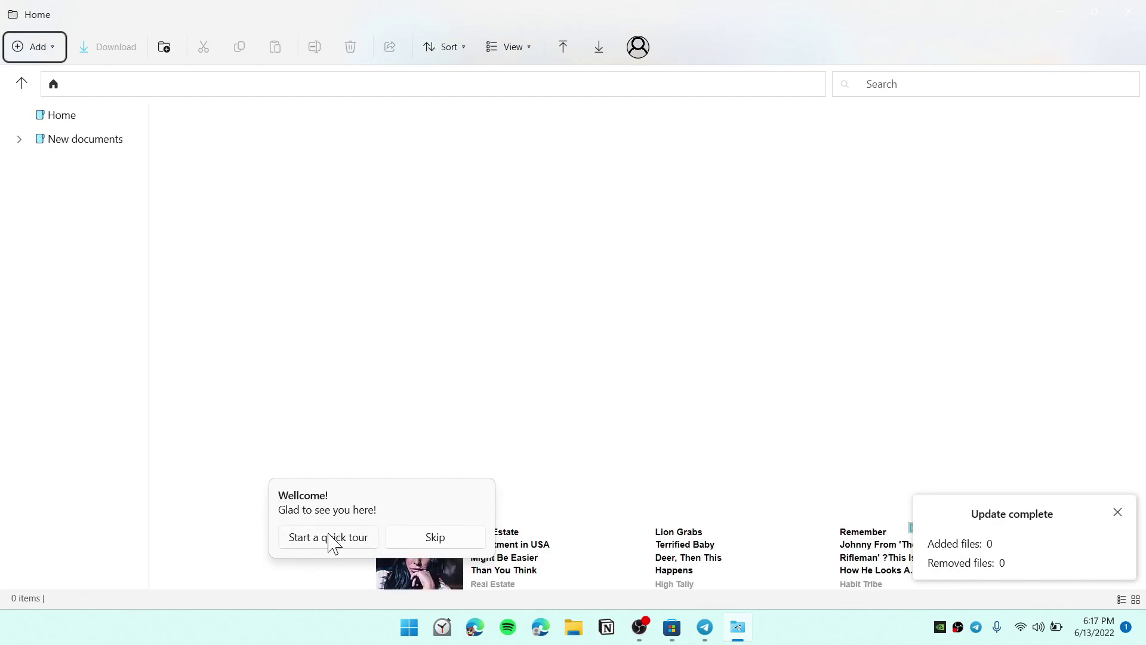
pyautogui.click(328, 536)
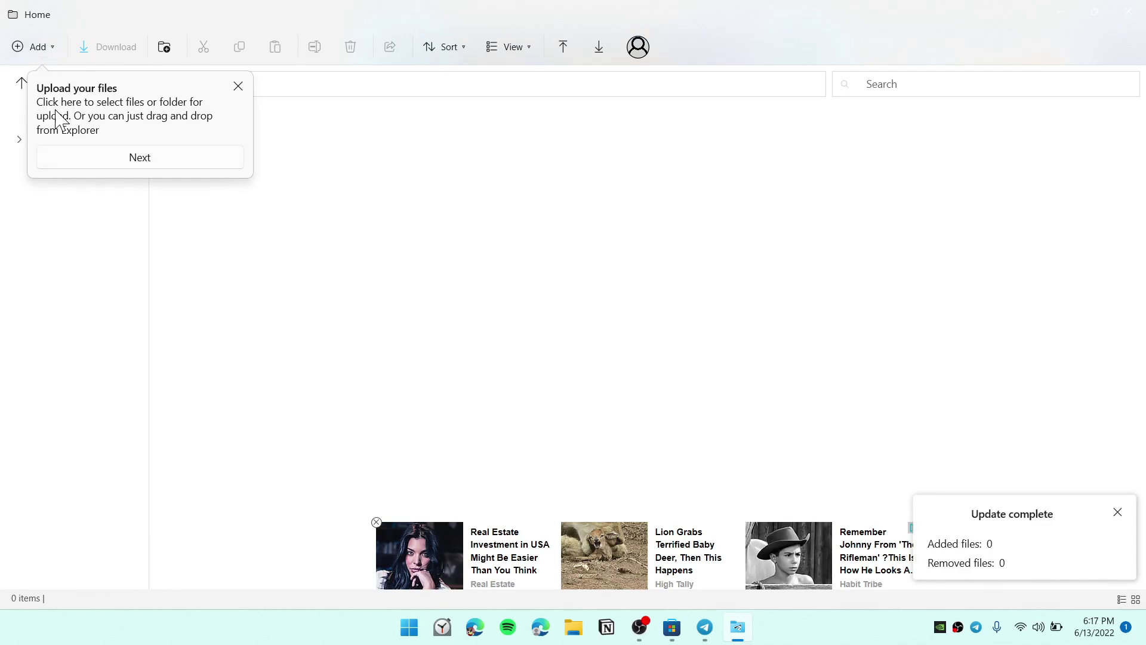
pyautogui.click(138, 157)
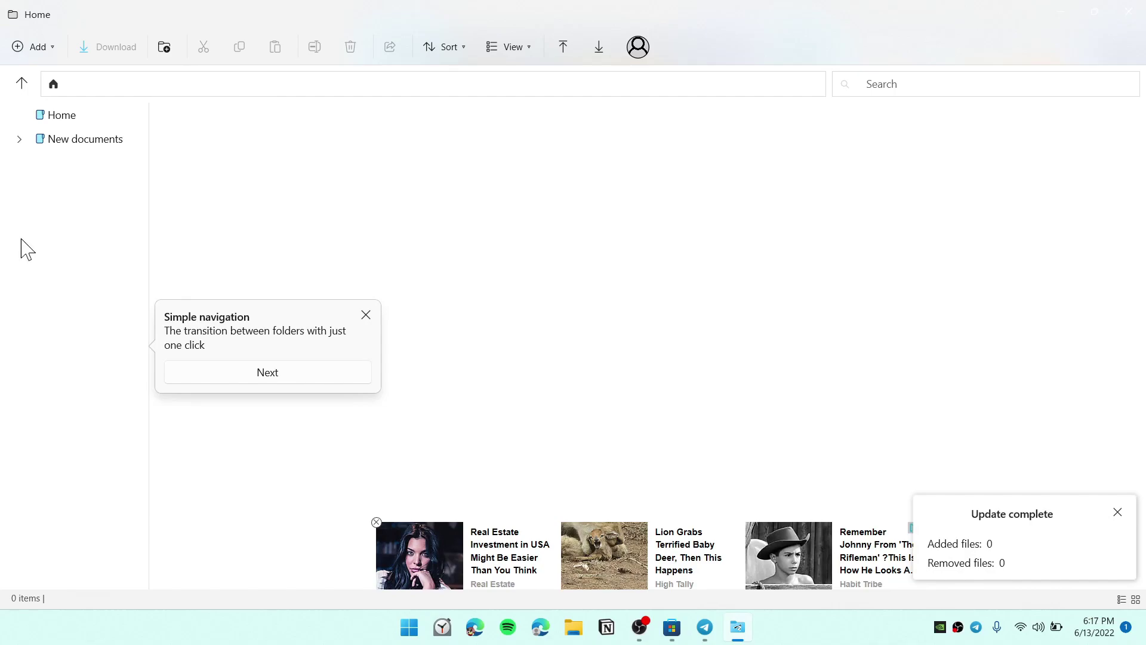
pyautogui.click(262, 375)
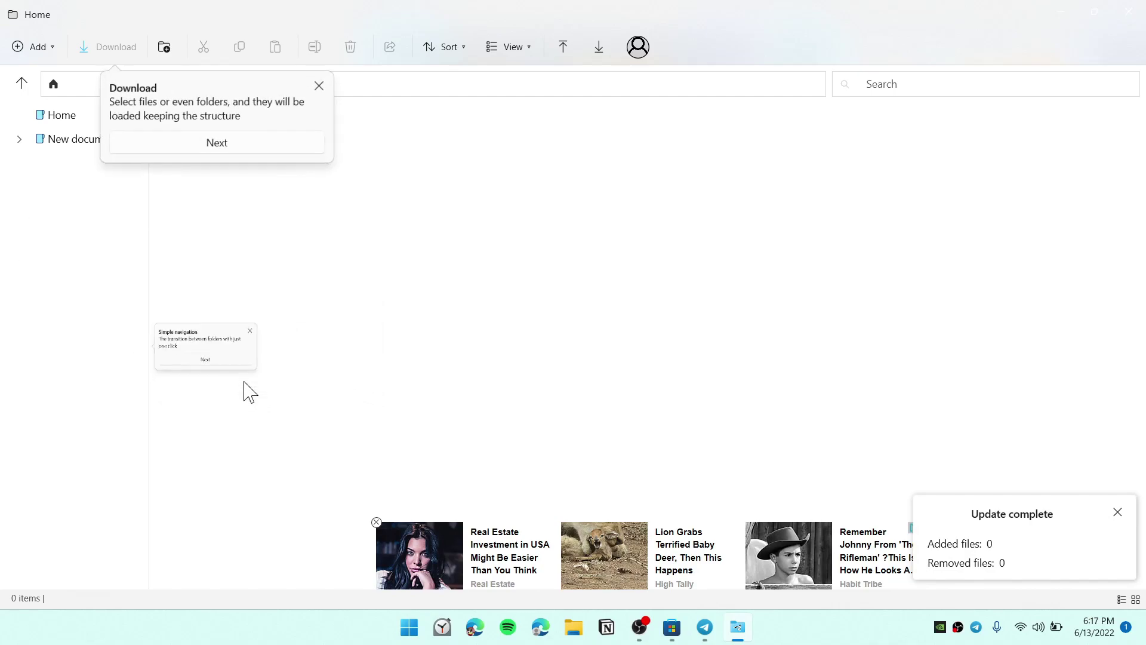
pyautogui.click(177, 154)
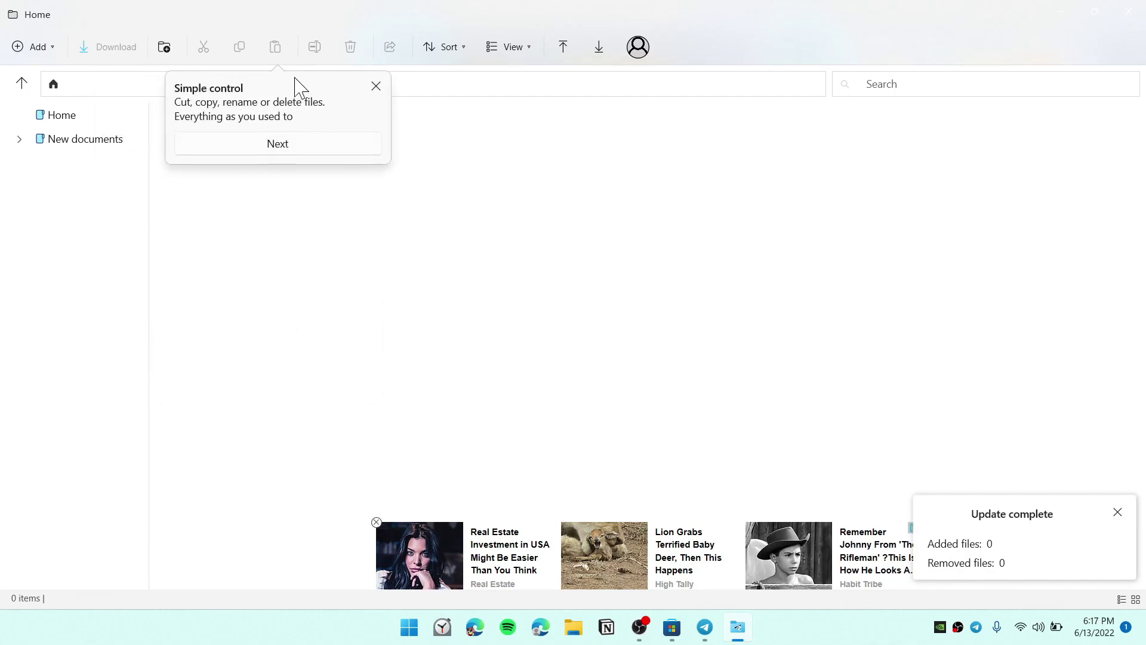
pyautogui.click(277, 144)
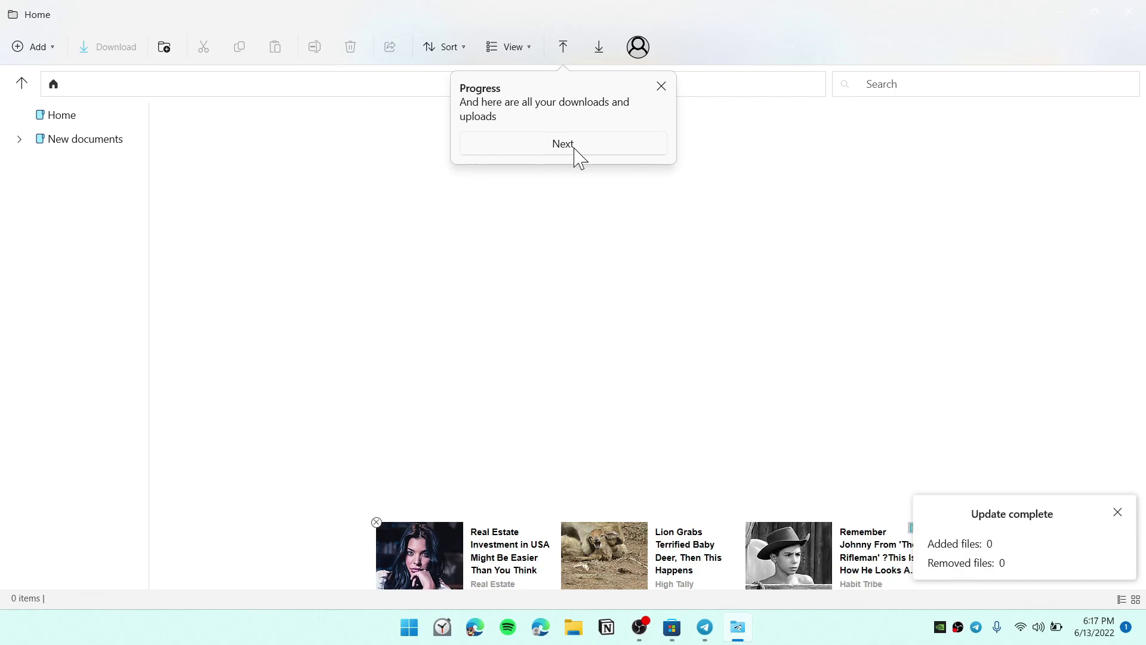
pyautogui.click(562, 144)
# Step: End the tour and browse New documents, checking video, then opening the pic folder
pyautogui.click(433, 231)
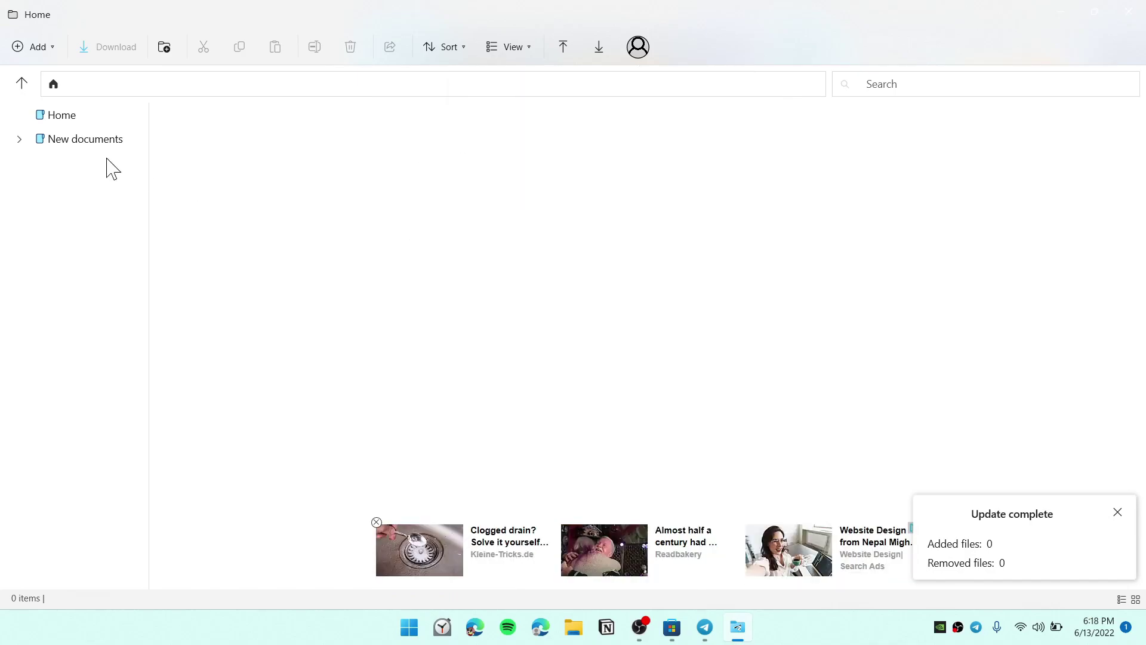
pyautogui.click(86, 139)
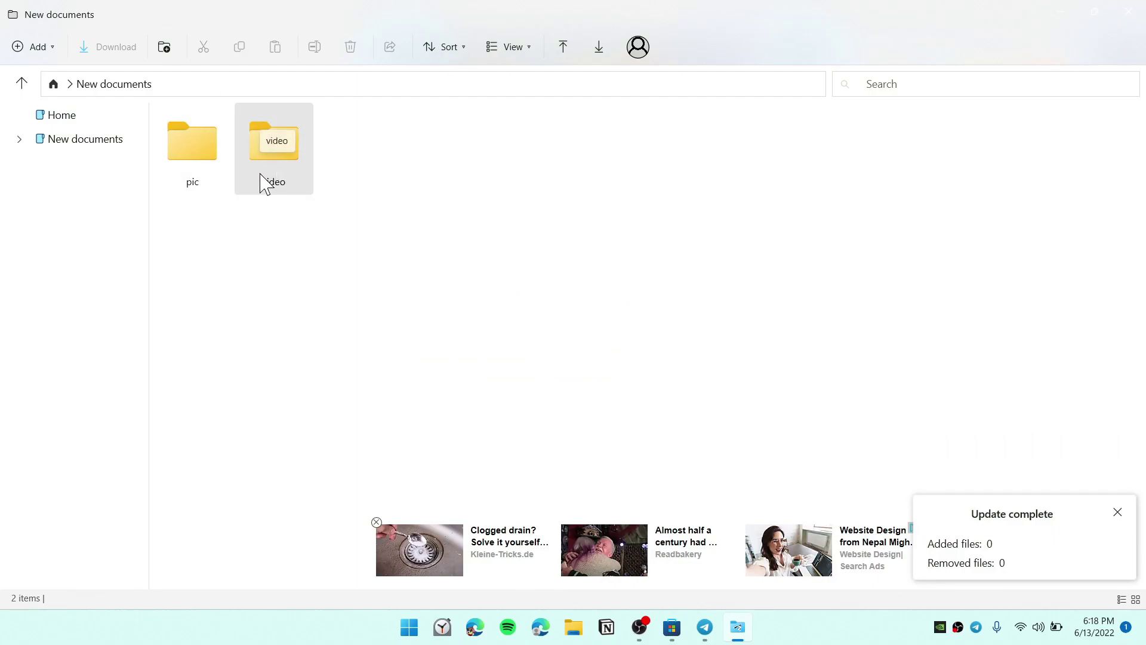
pyautogui.doubleClick(295, 171)
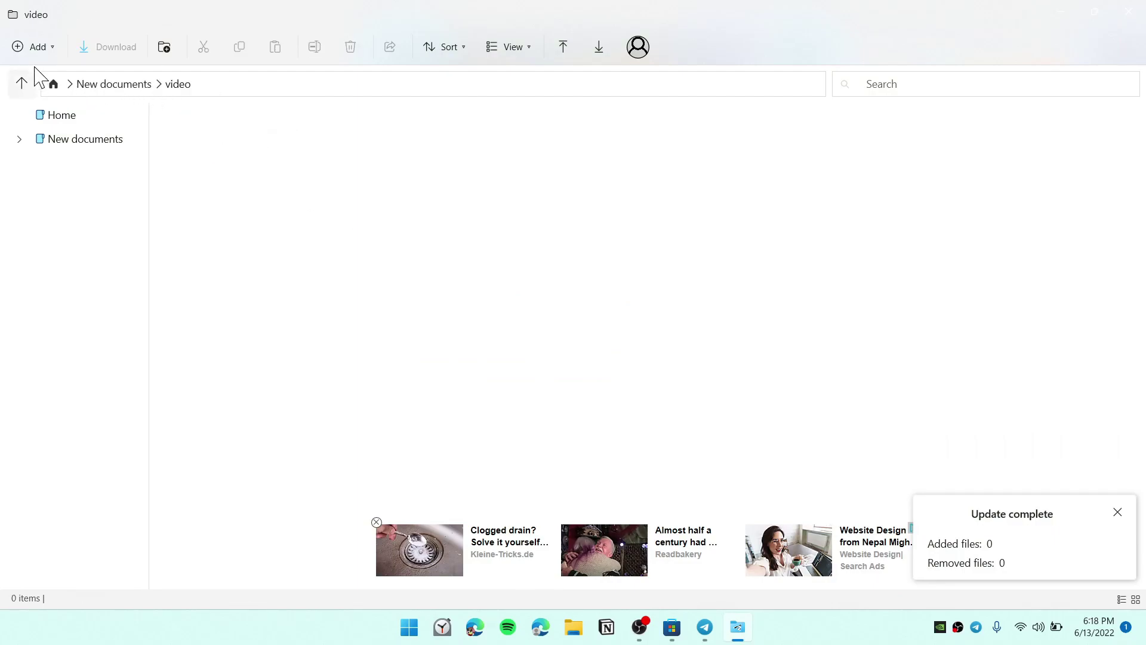
pyautogui.click(22, 83)
pyautogui.doubleClick(192, 144)
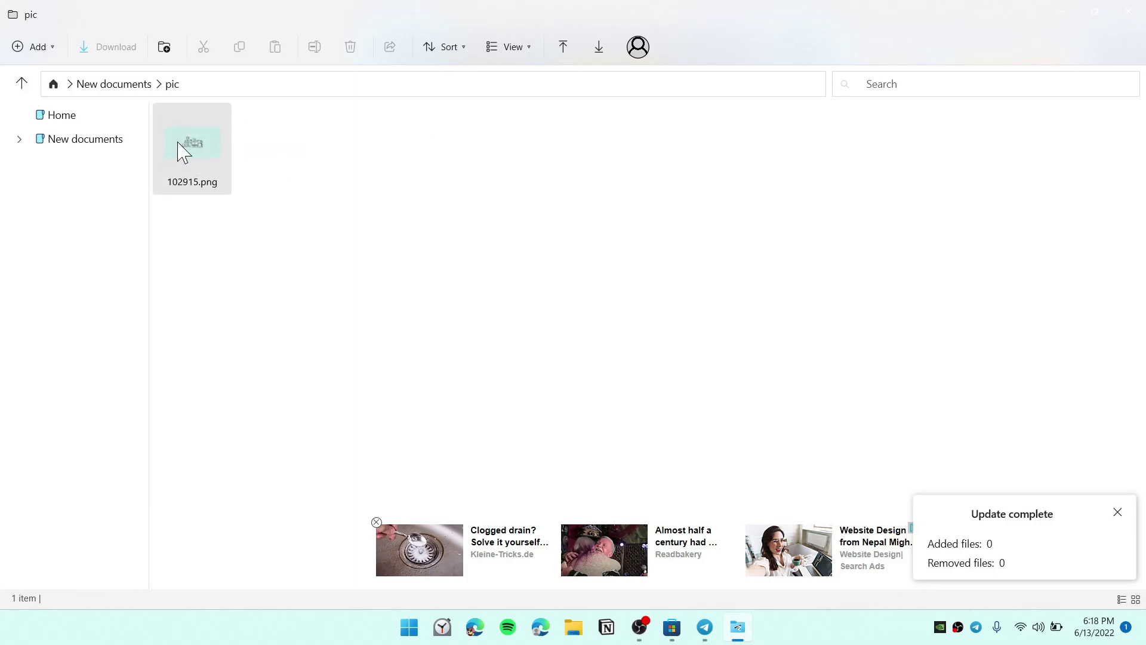
pyautogui.rightClick(194, 159)
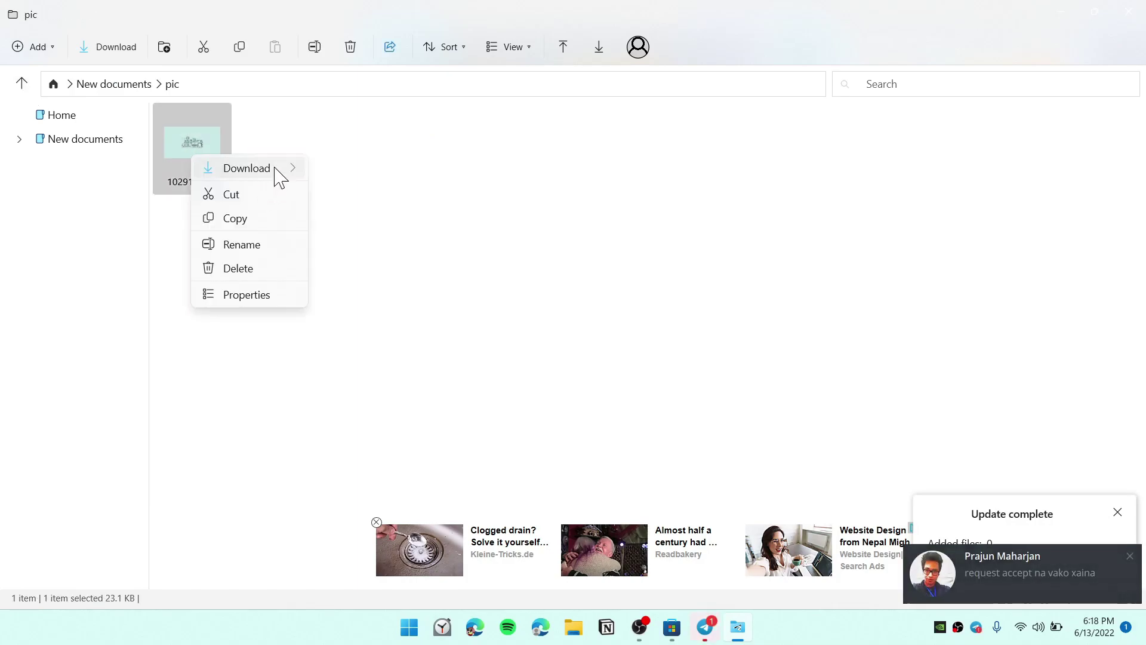
pyautogui.moveTo(246, 169)
pyautogui.click(371, 169)
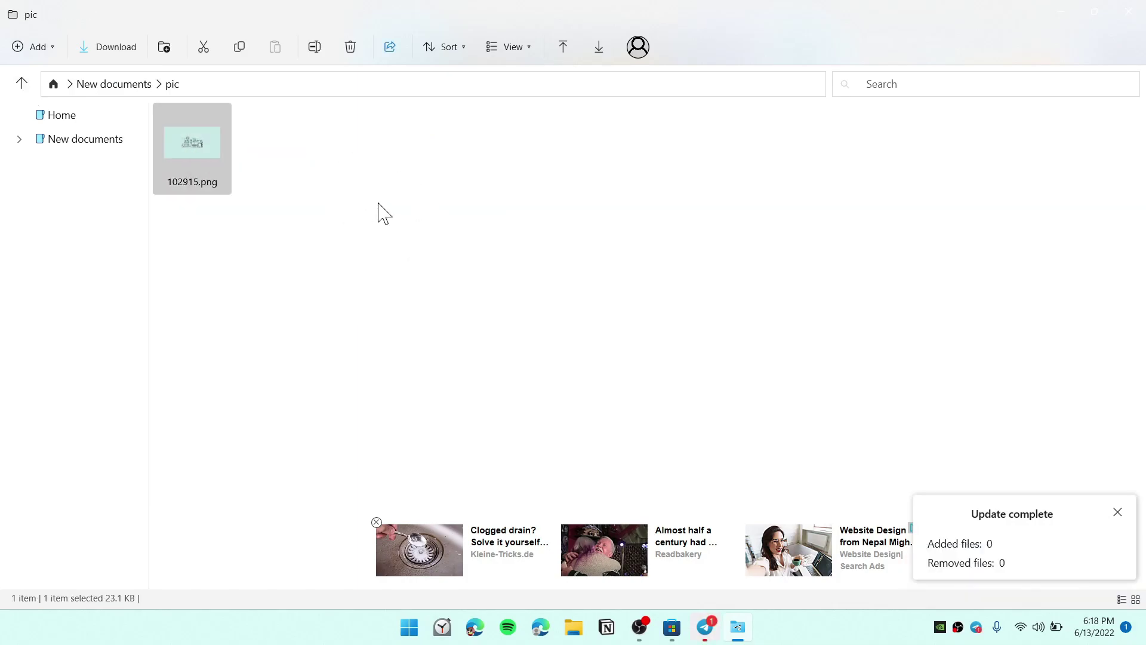
pyautogui.click(203, 168)
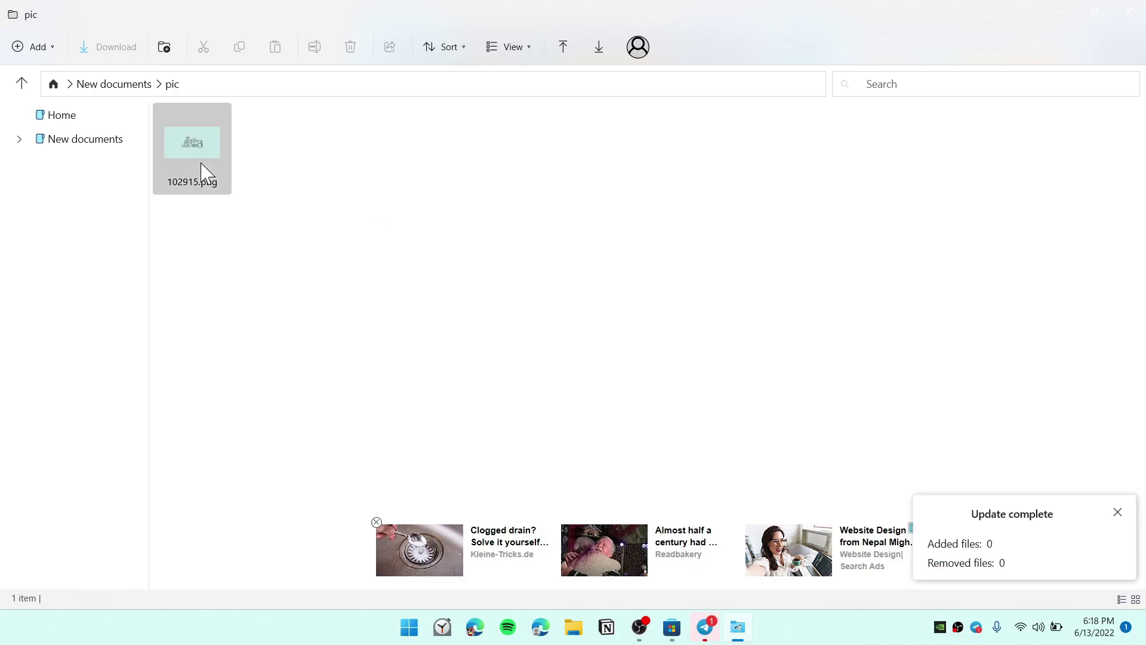
pyautogui.click(204, 148)
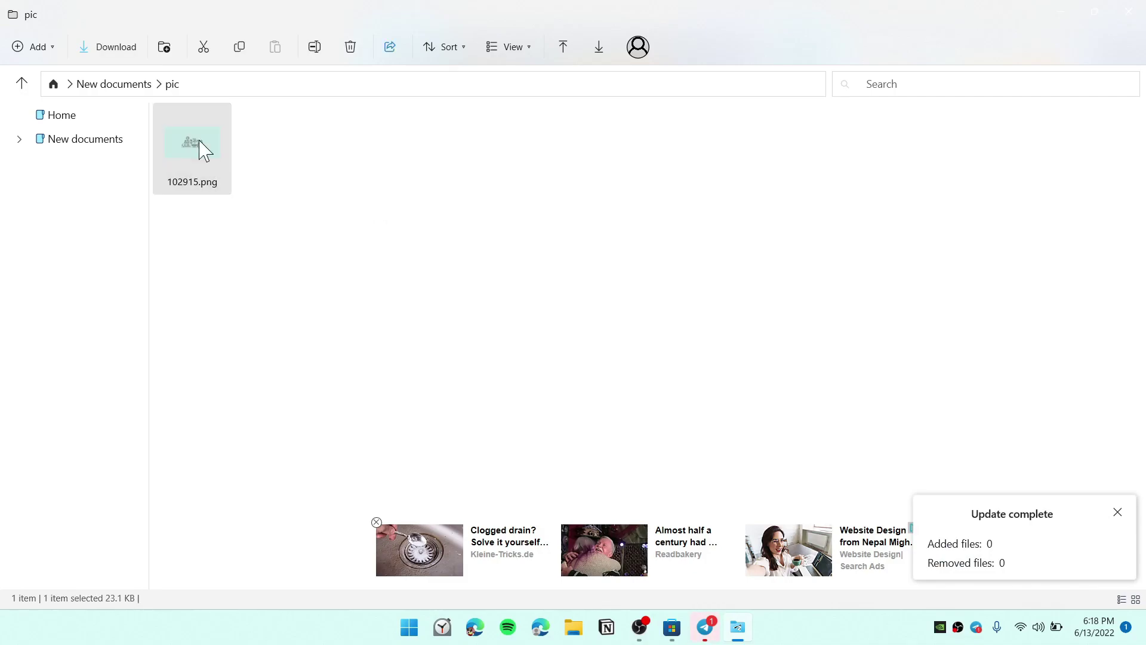
pyautogui.click(451, 276)
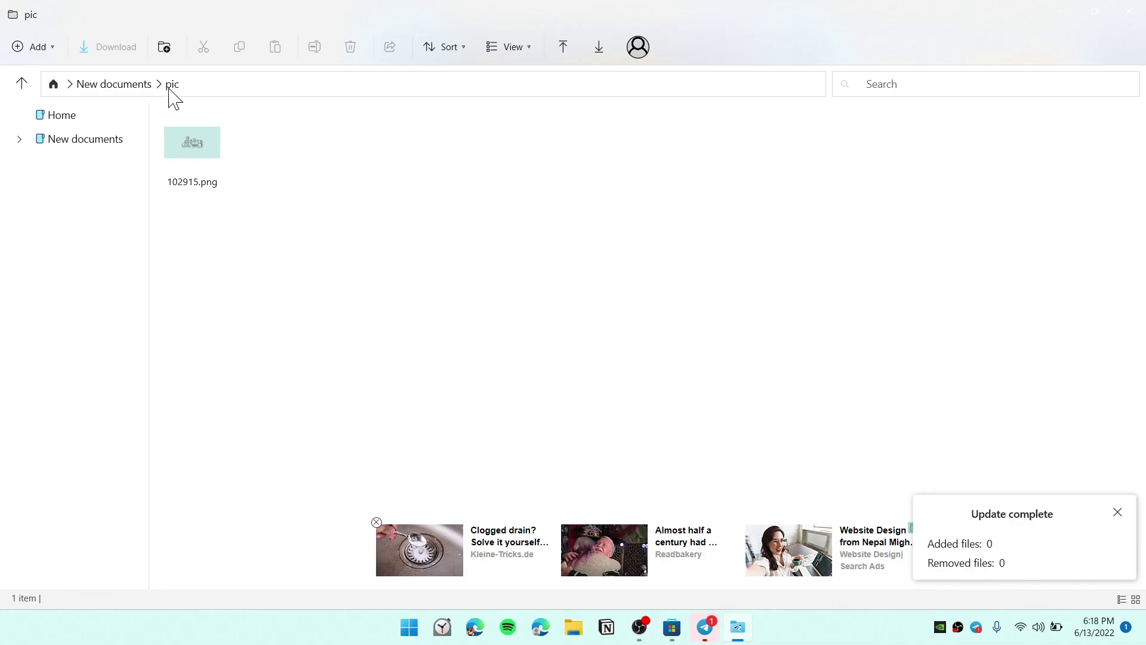
# Step: Upload marketing-bg6-1280x640.png from Pictures into the pic folder
pyautogui.click(38, 46)
pyautogui.click(45, 83)
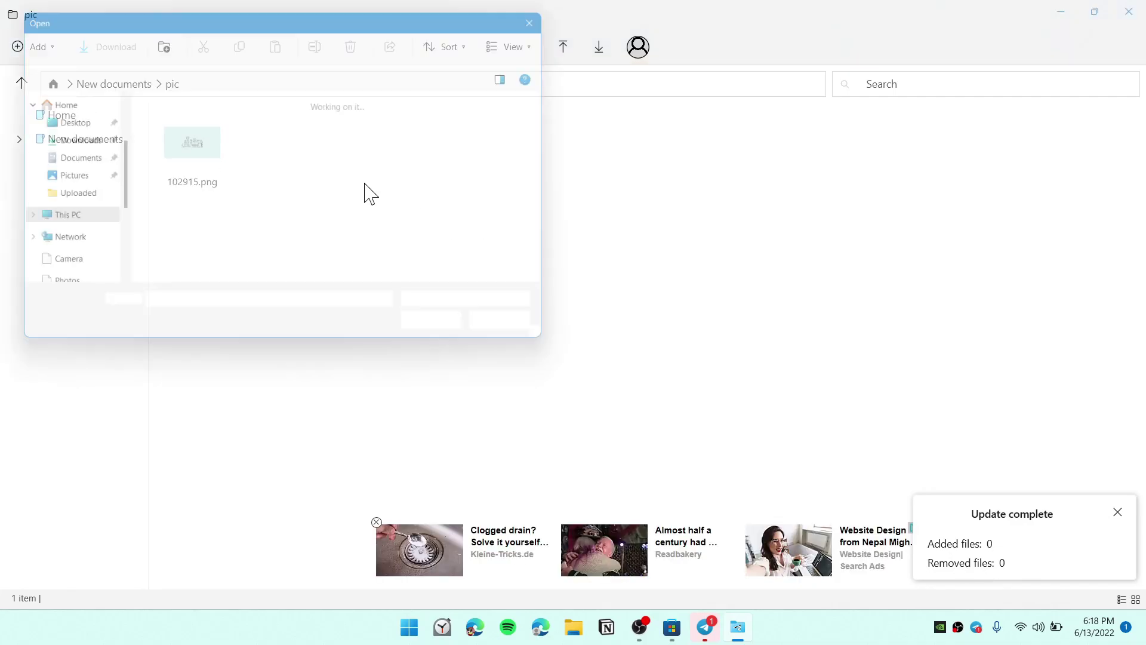
pyautogui.scroll(-2, 268, 206)
pyautogui.doubleClick(228, 169)
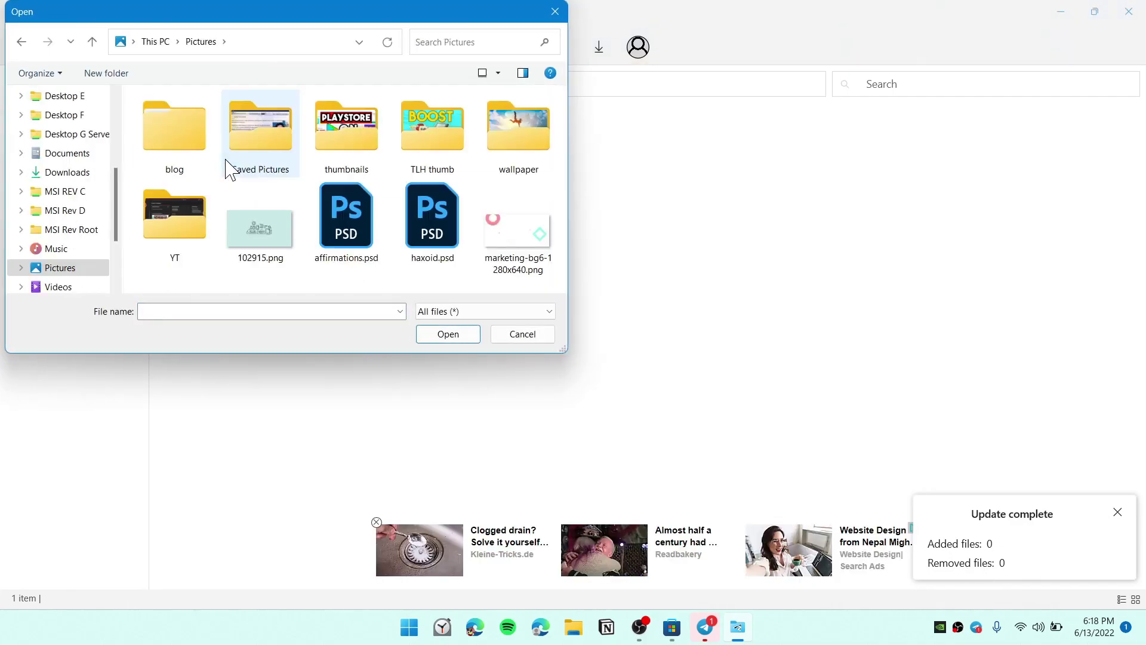
pyautogui.click(529, 237)
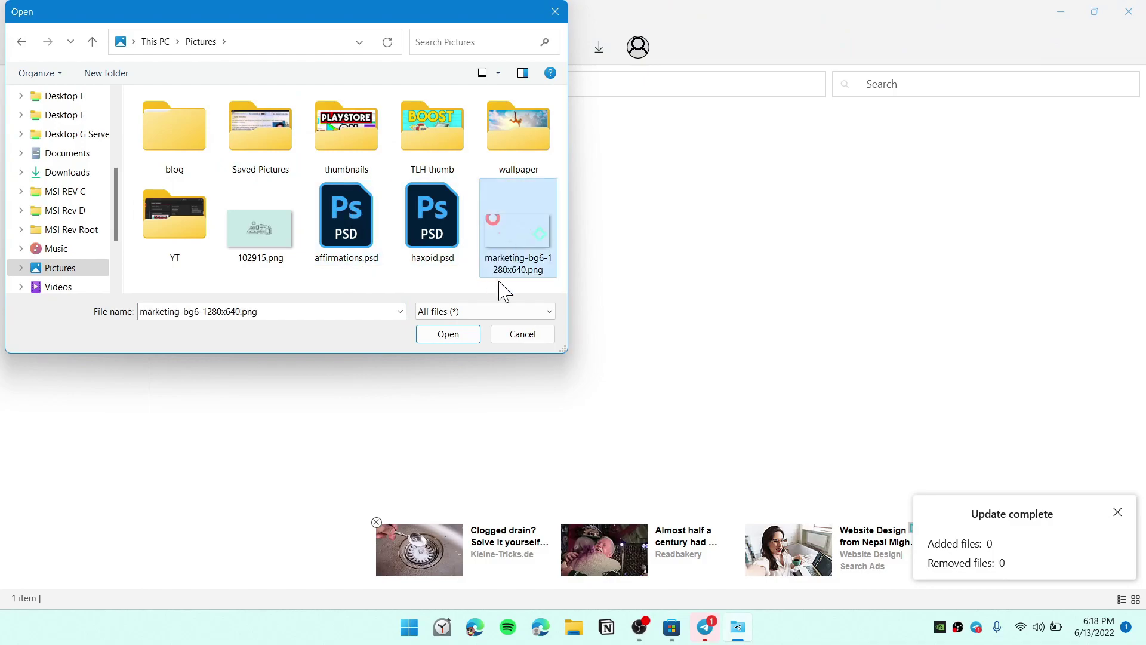
pyautogui.click(448, 333)
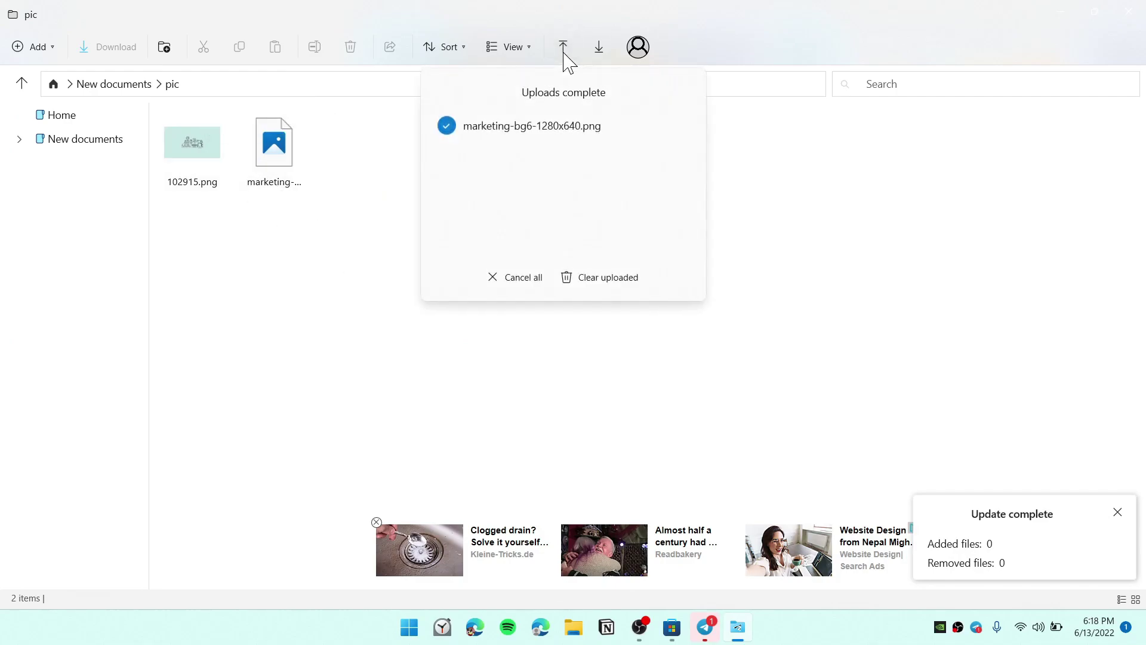
# Step: Check Telegram's Saved Messages for the new marketing-bg6-1280x640.png file and close the options menu
pyautogui.click(705, 627)
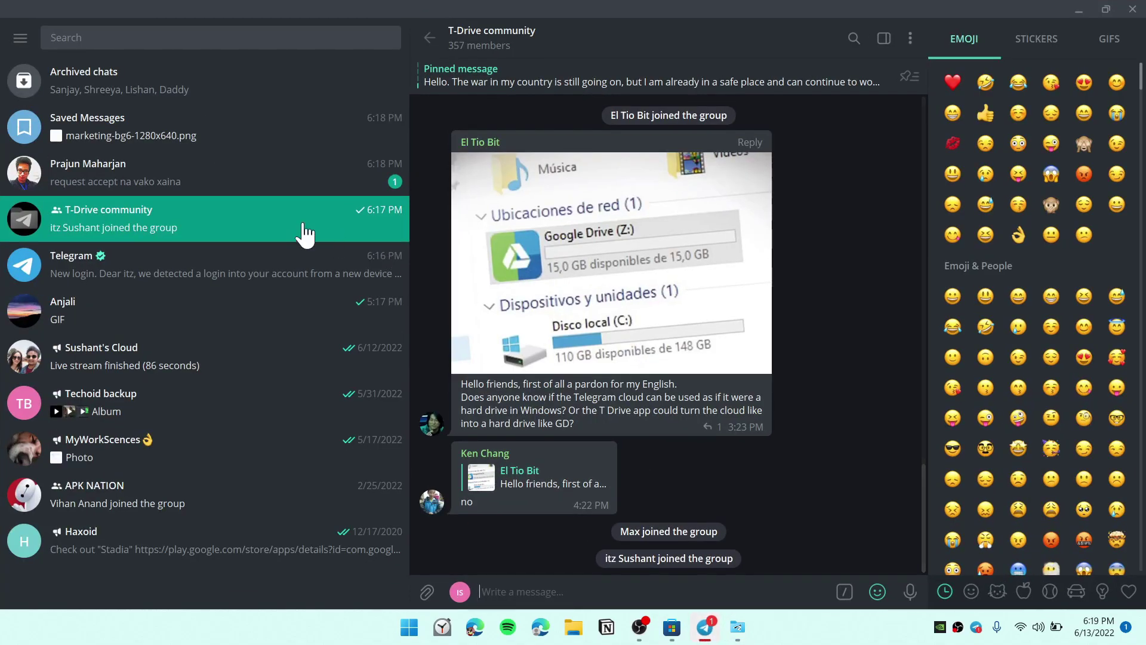
pyautogui.click(122, 135)
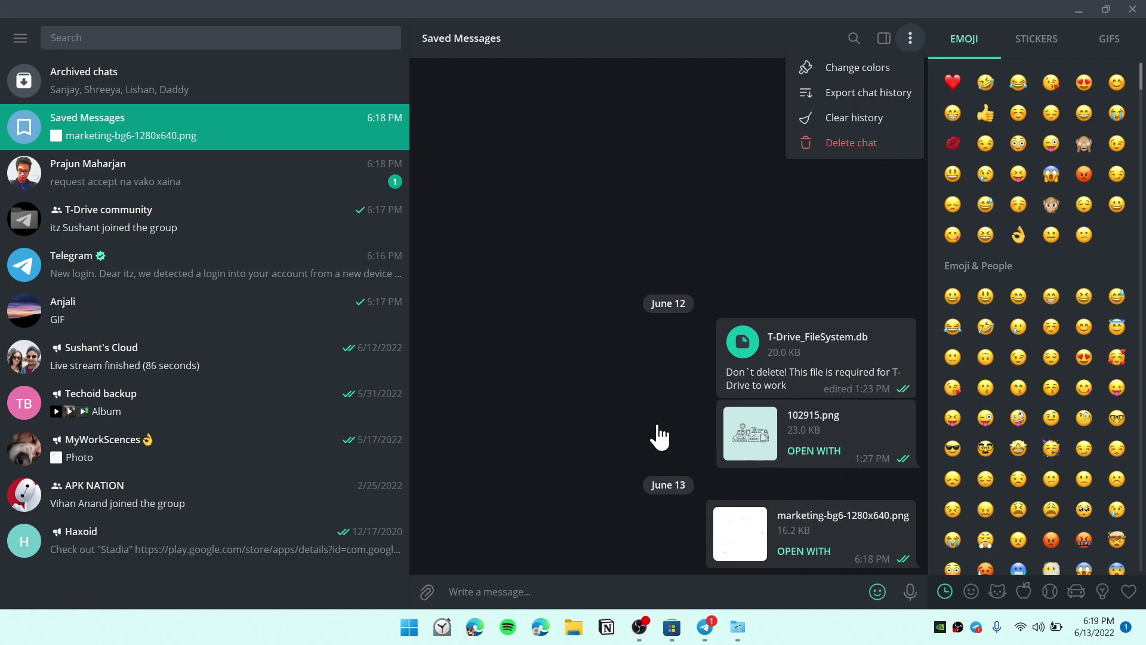
pyautogui.click(1075, 7)
# Step: Cut the marketing image from pic, paste it into New documents, and dismiss the Update complete toast
pyautogui.click(1081, 14)
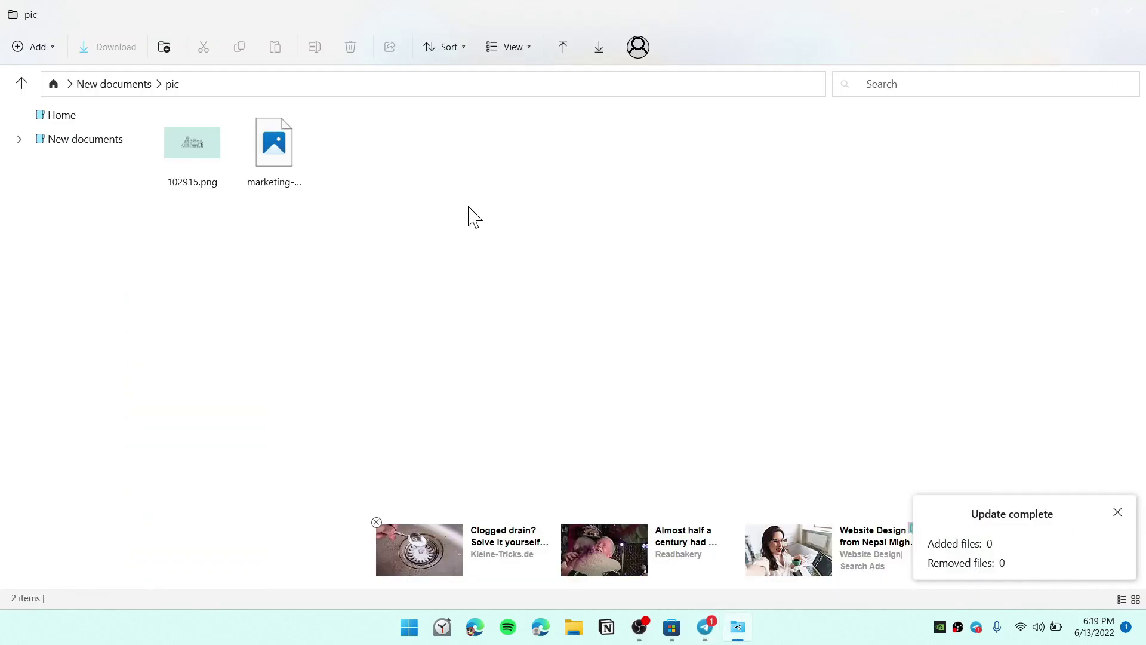
pyautogui.rightClick(285, 175)
pyautogui.click(308, 197)
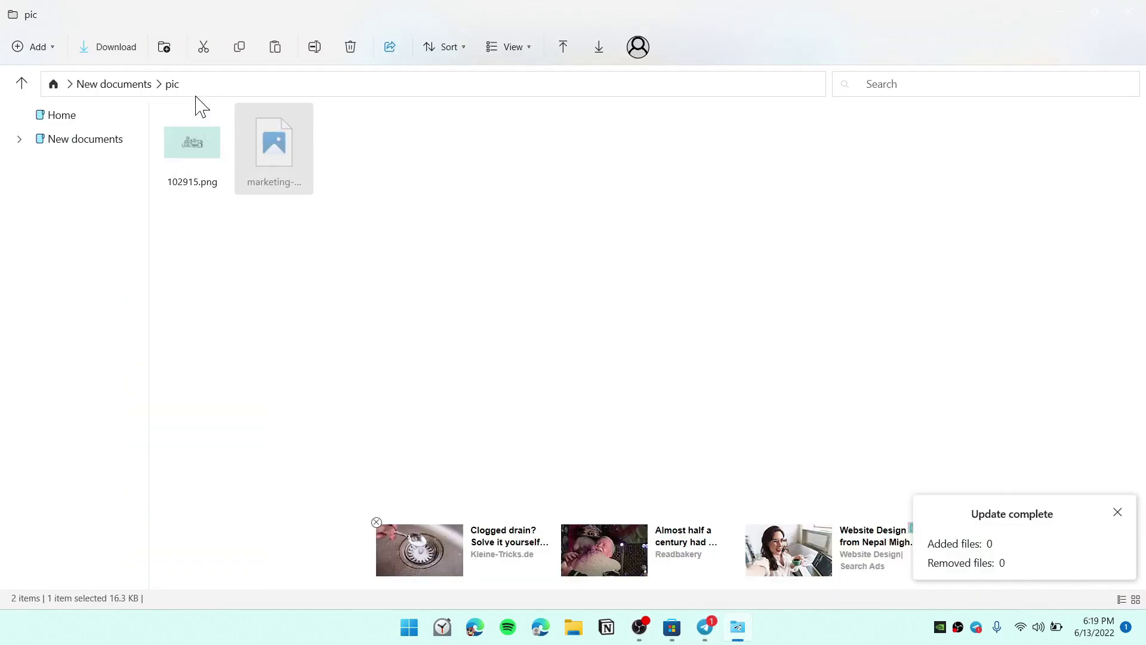
pyautogui.click(113, 83)
pyautogui.rightClick(228, 224)
pyautogui.click(273, 269)
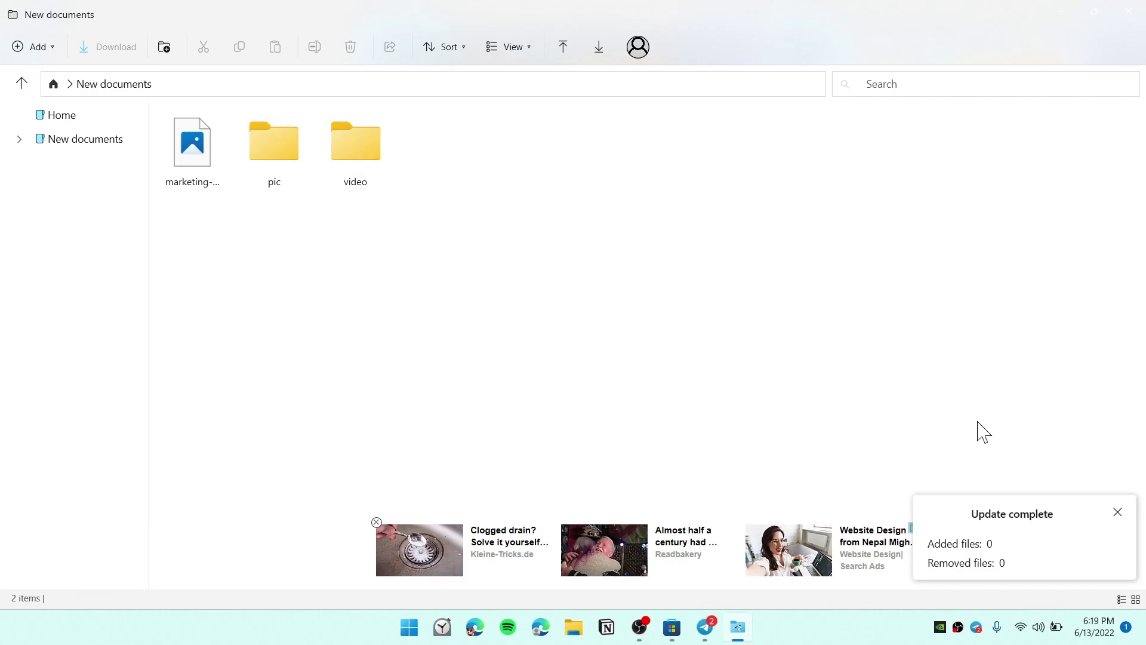
pyautogui.click(1118, 513)
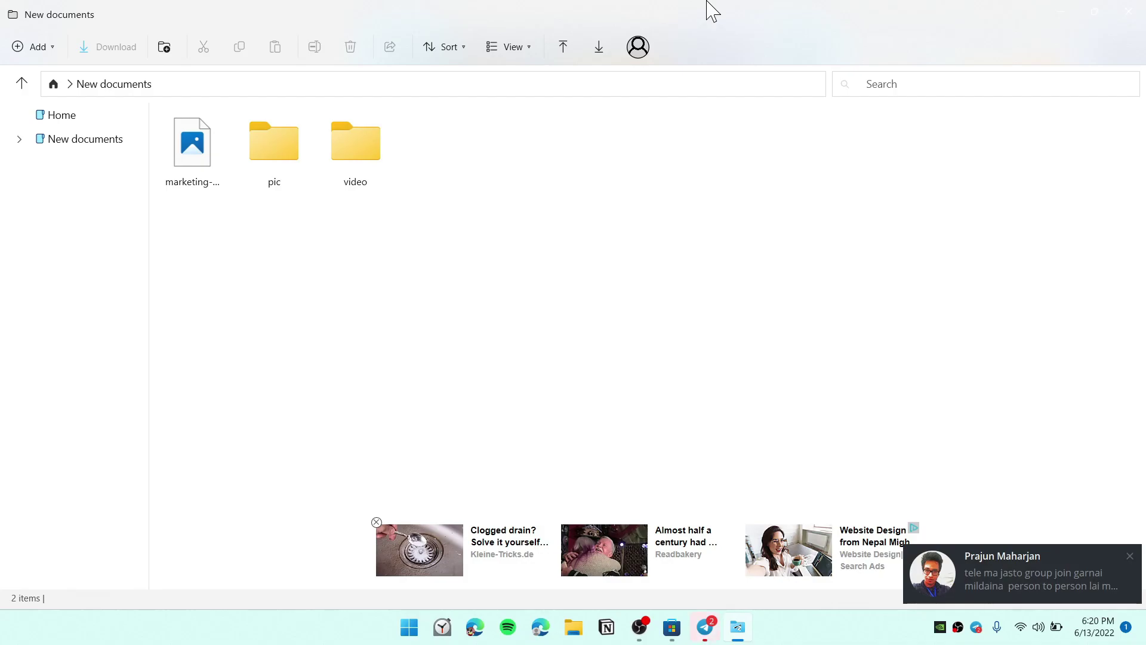
# Step: Switch back to the Microsoft Store window showing the T-Drive page
pyautogui.hotkey('alt', 'Tab')
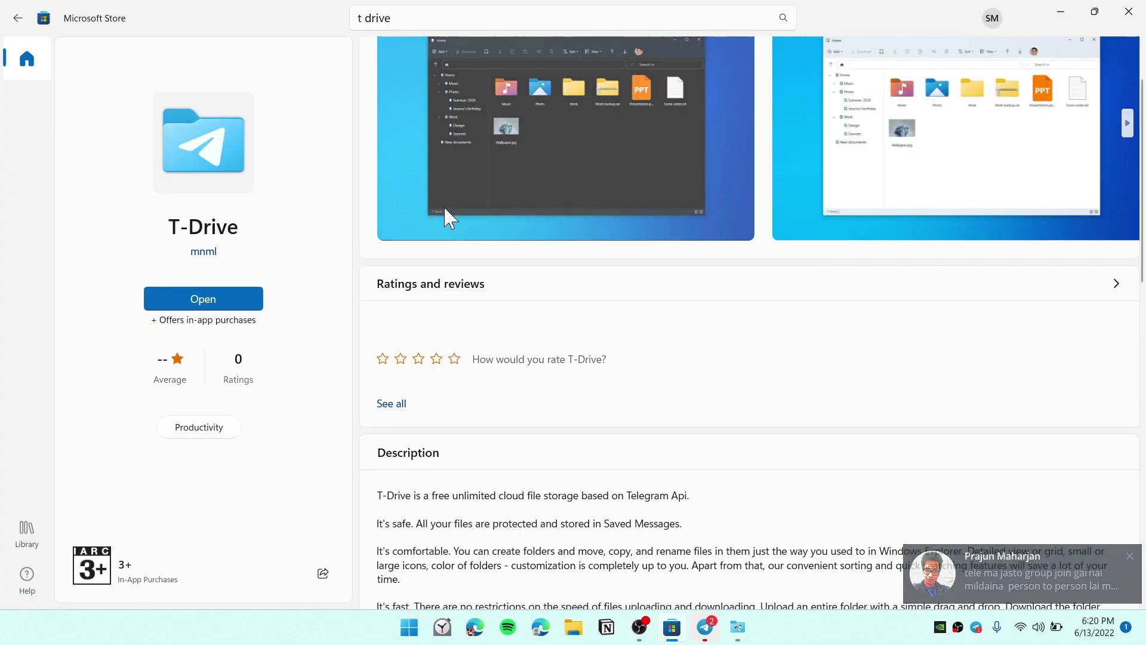
pyautogui.scroll(1, 806, 179)
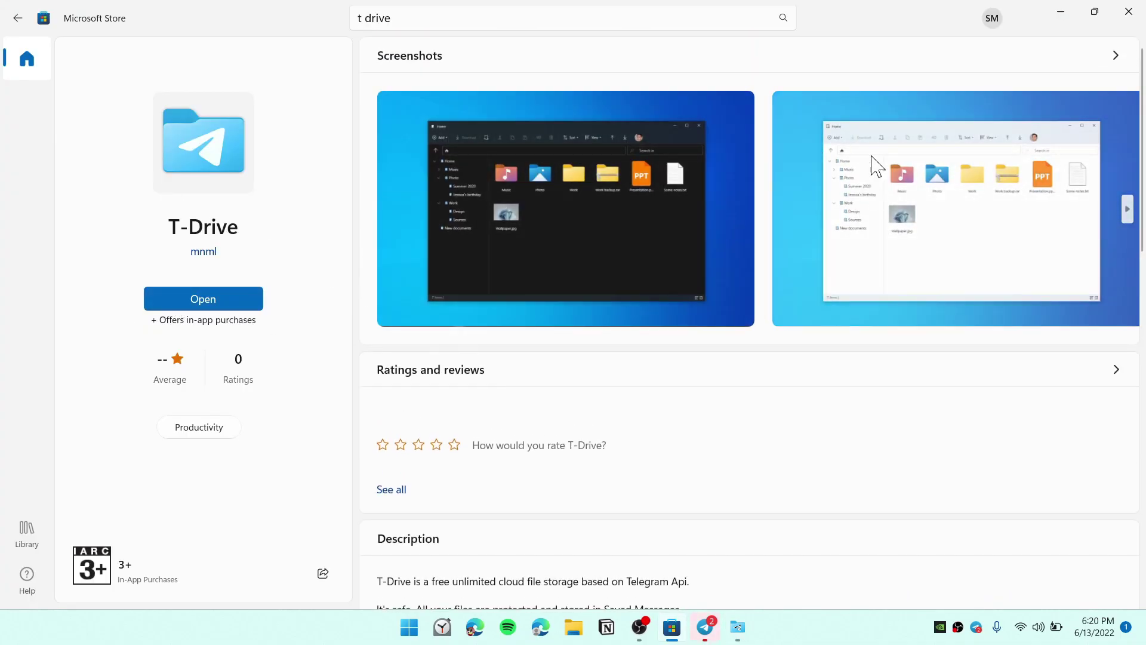